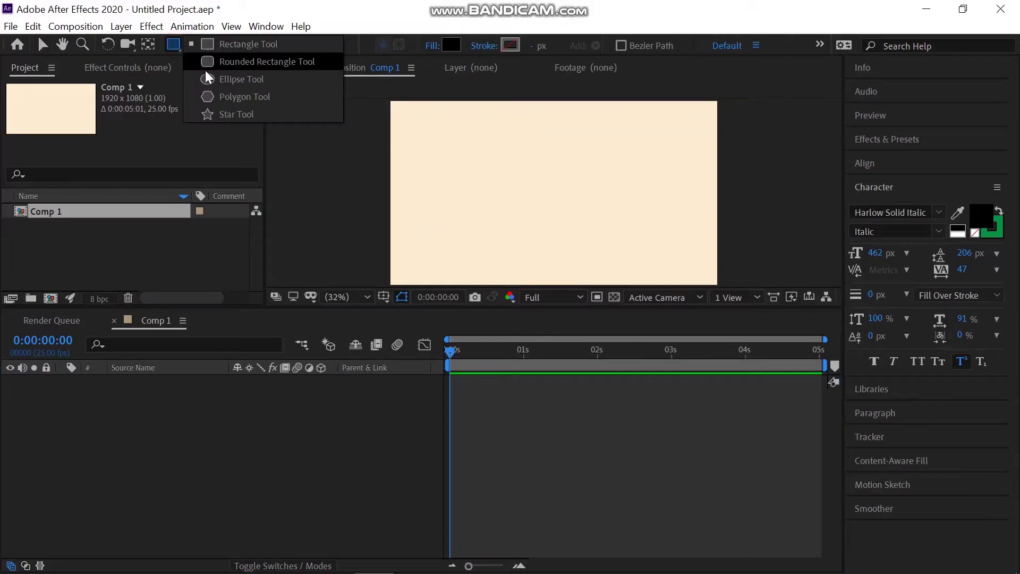
Draw a black circle in the centre of Comp 1 as Shape Layer 1, then deselect it
left_click_drag(179, 43, 231, 75)
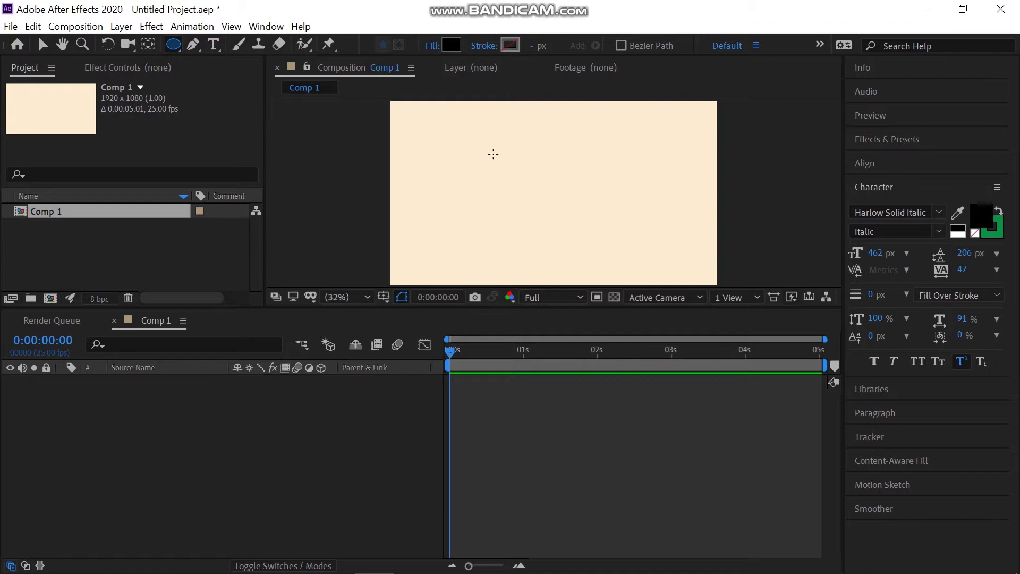
left_click_drag(492, 154, 590, 248)
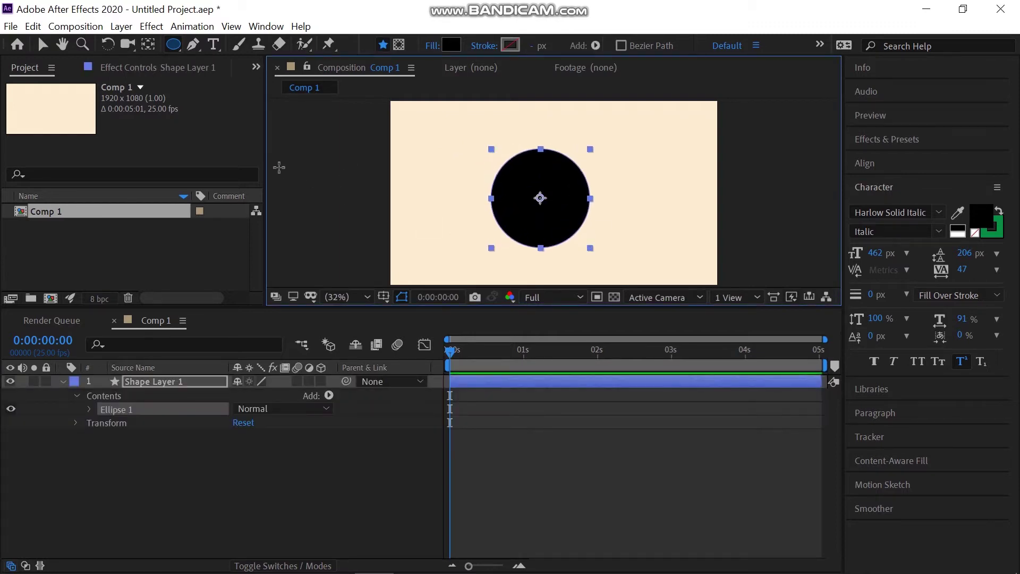
left_click(41, 45)
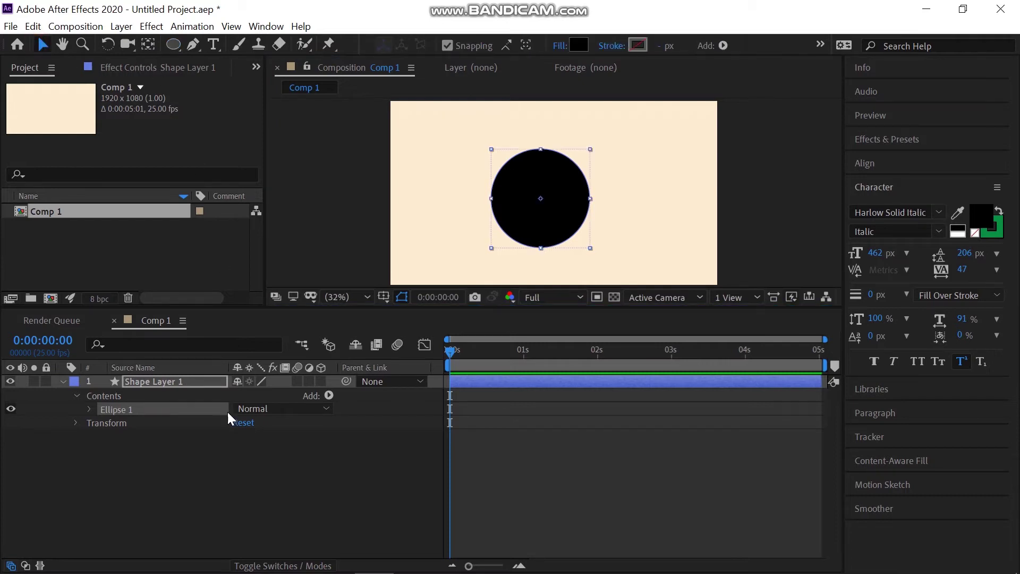
left_click(224, 485)
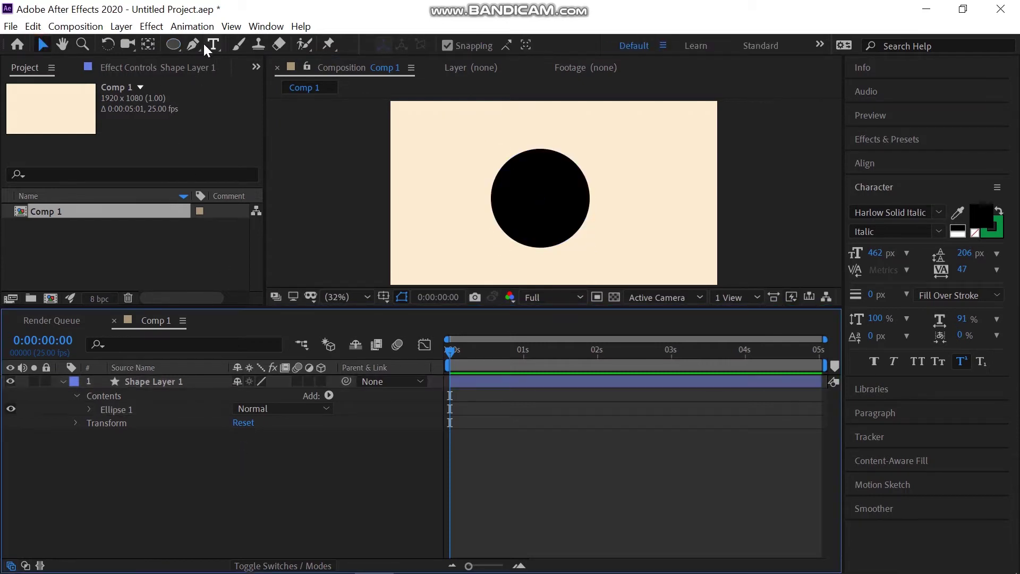
left_click_drag(177, 46, 229, 116)
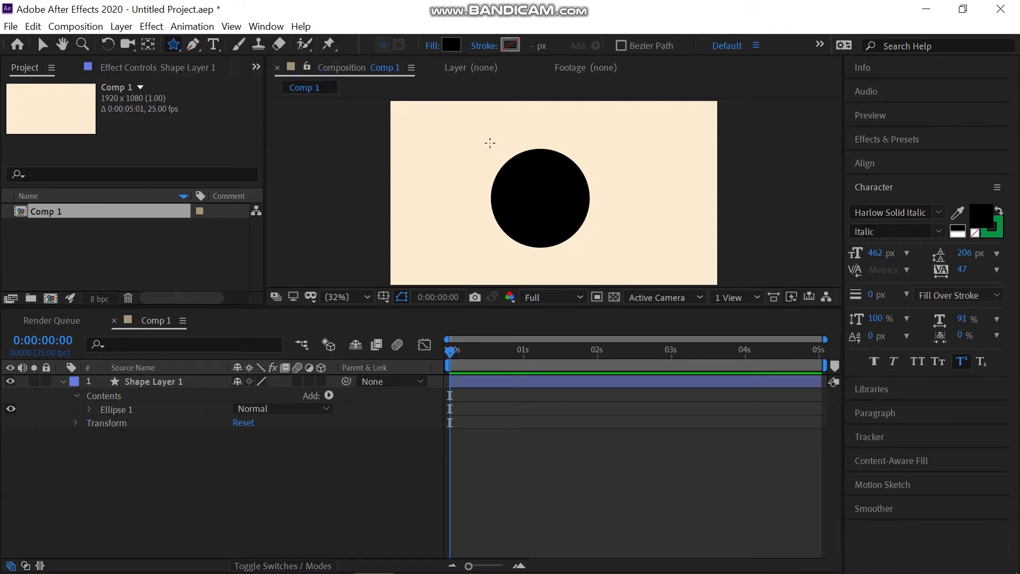
Draw a black star and centre it over the circle
left_click_drag(491, 143, 552, 191)
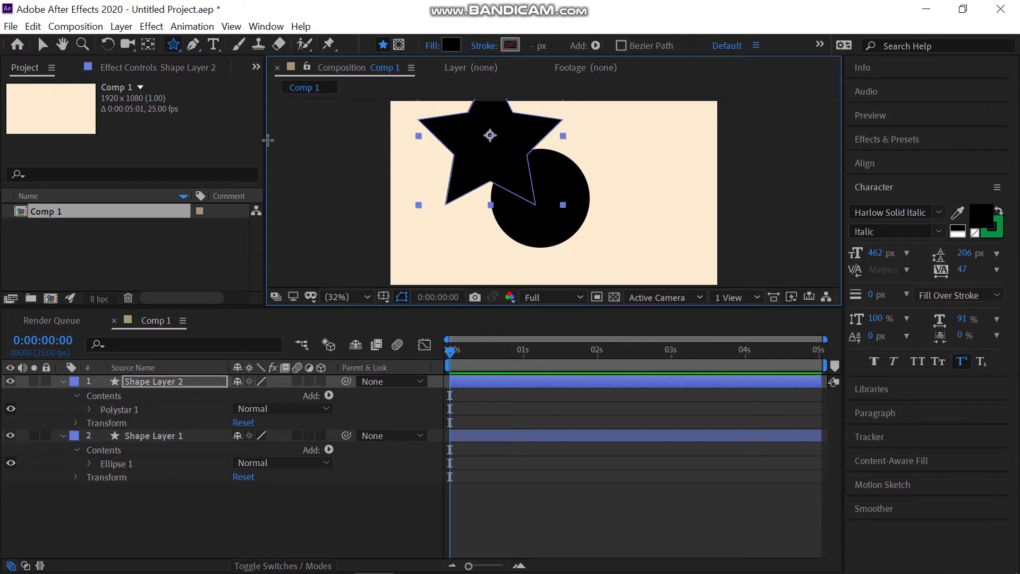
key("shift+Right")
key("shift+Right")
key("shift+Right")
key("shift+Right")
key("shift+Right")
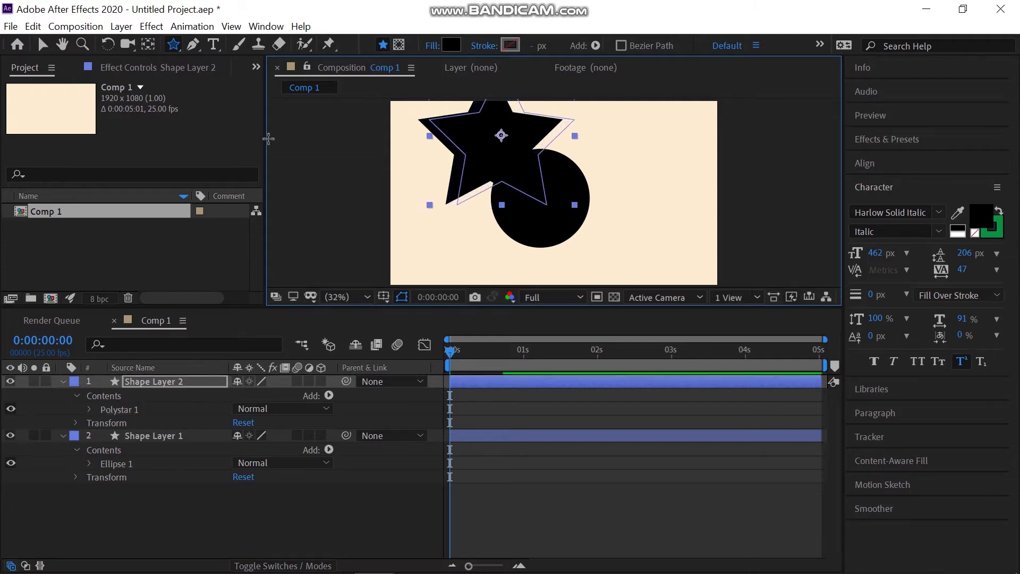
key("shift+Right")
key("shift+Right")
key("shift+Right")
key("shift+Right")
key("shift+Right")
key("shift+Right")
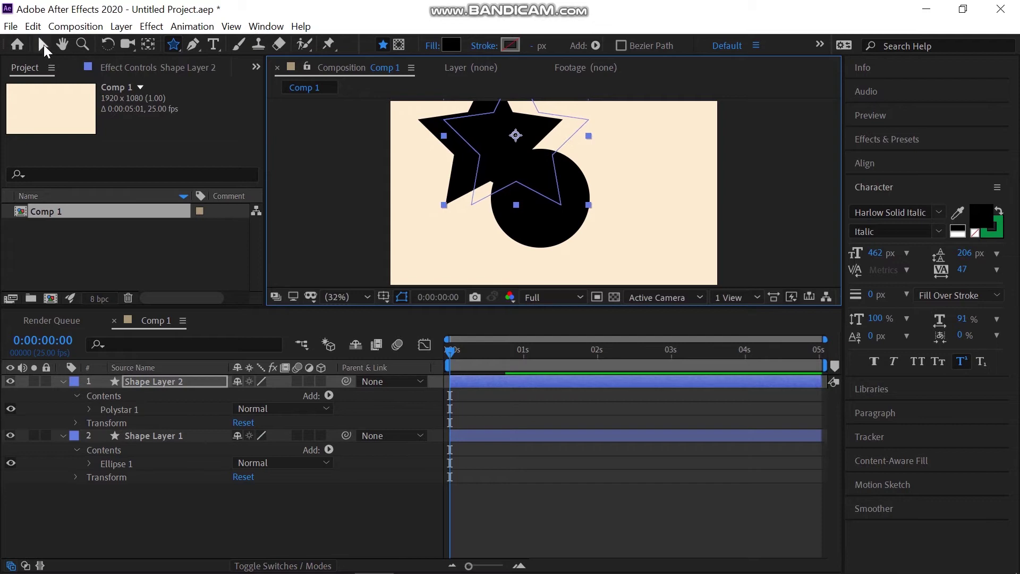
left_click(43, 45)
left_click_drag(510, 136, 540, 199)
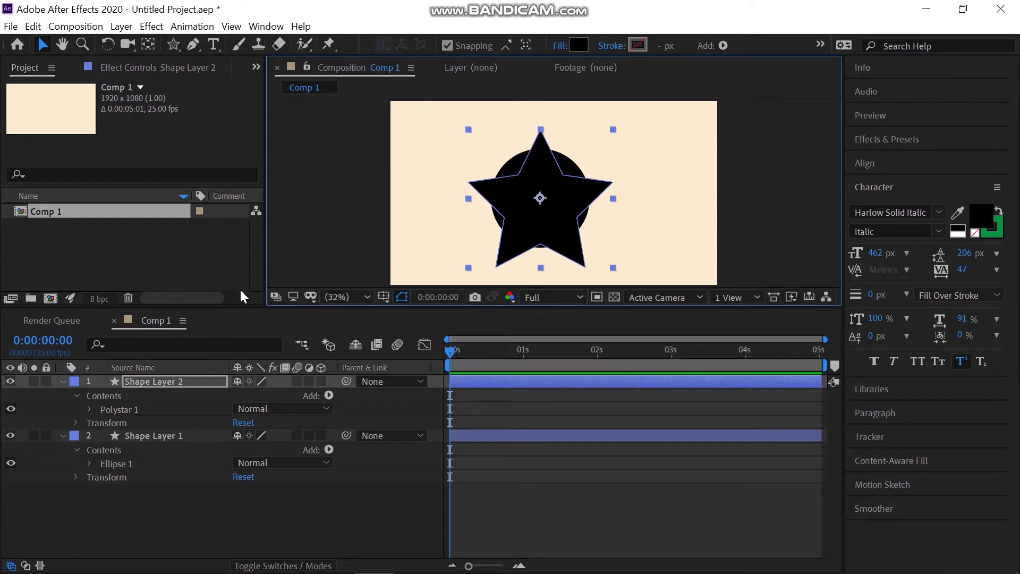
Rename the star's layer to 'star'
right_click(210, 389)
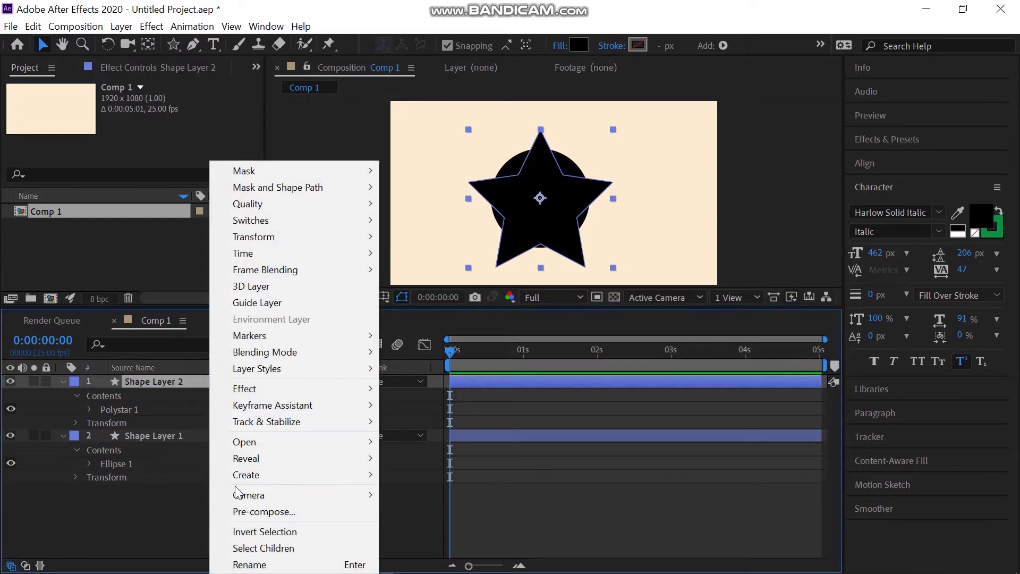
left_click(244, 565)
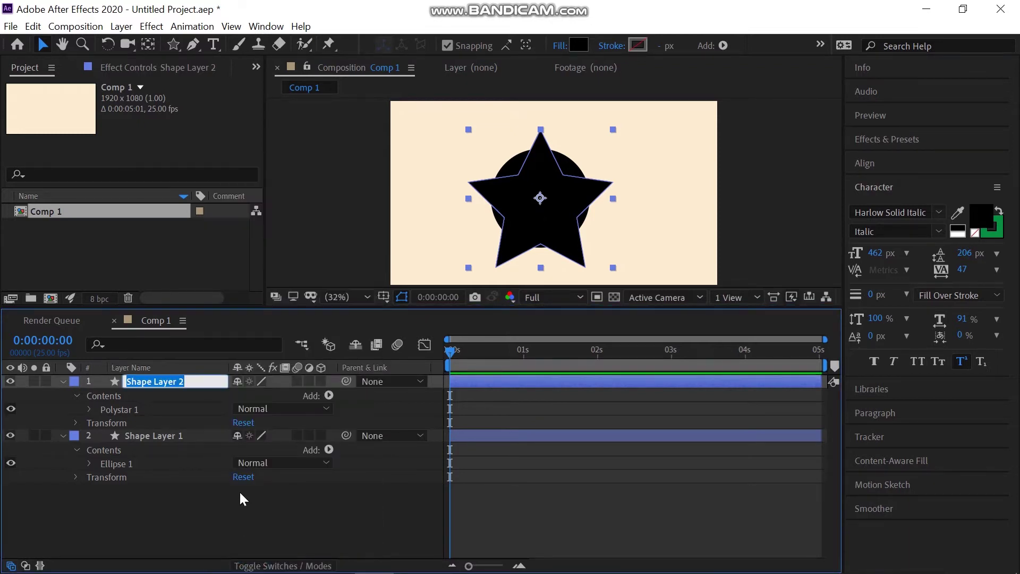
type("st")
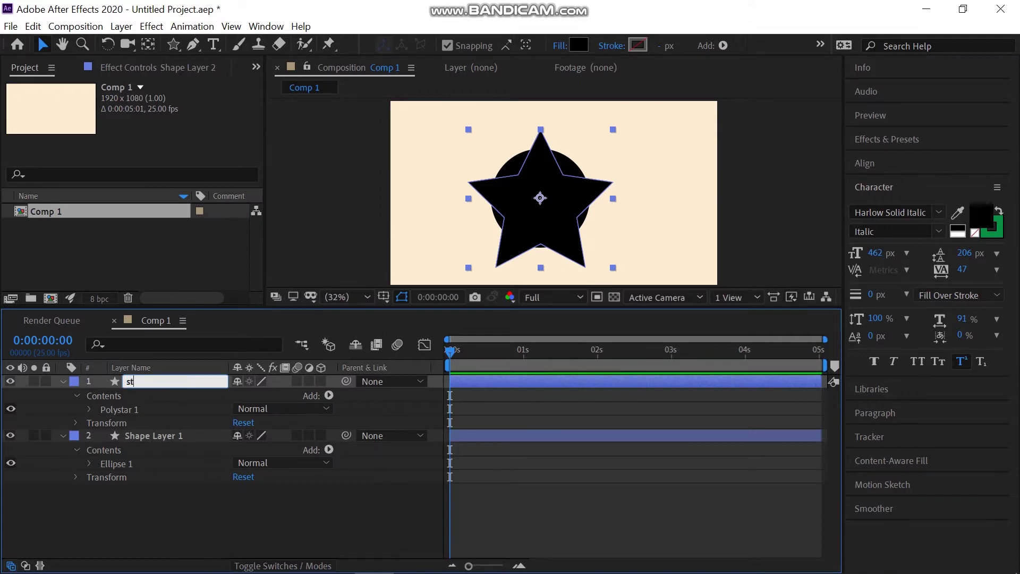
type("ar")
left_click(257, 532)
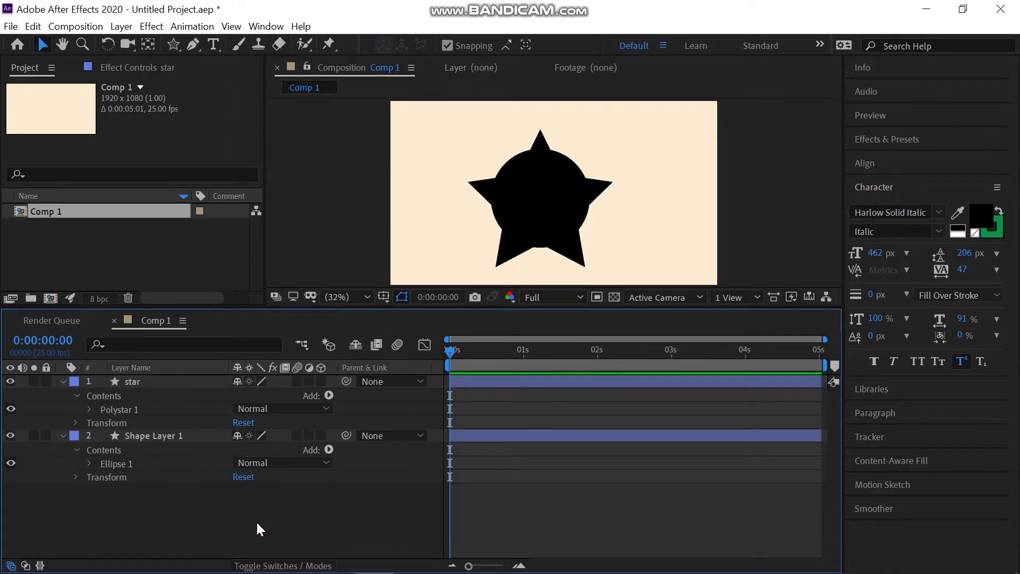
Apply Set Matte to the star layer, taking its matte from Shape Layer 1
left_click(871, 142)
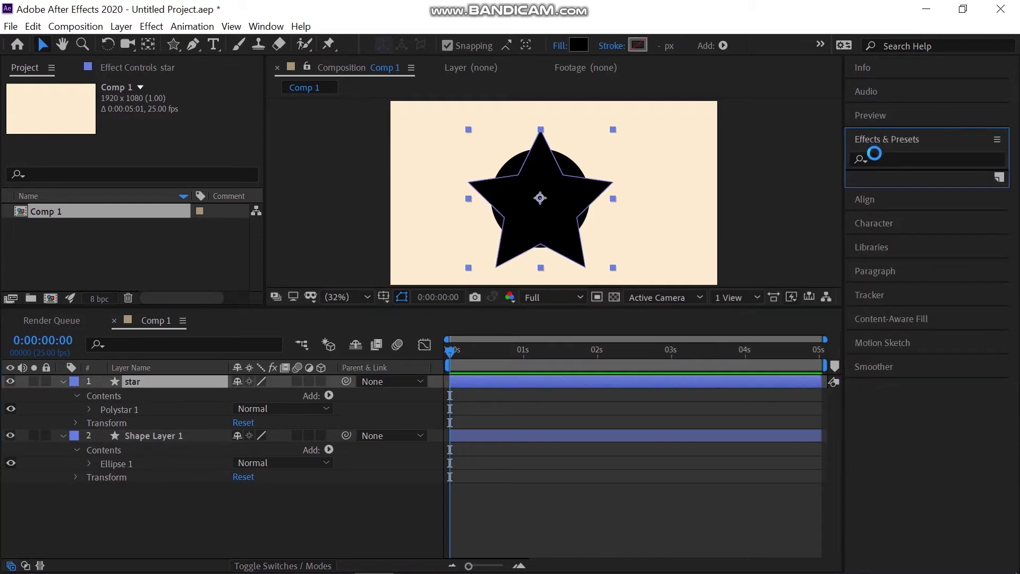
left_click(881, 159)
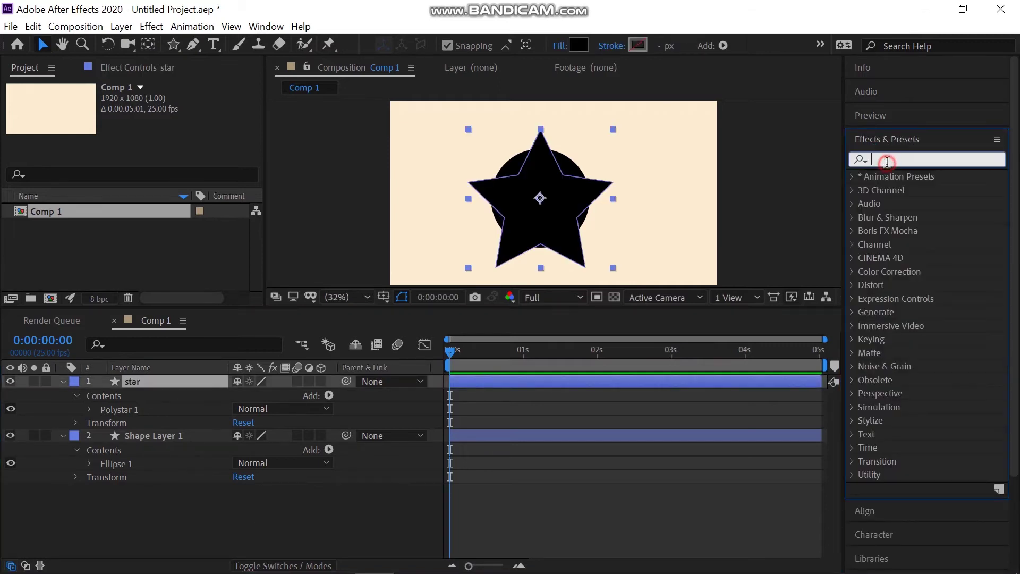
type("set")
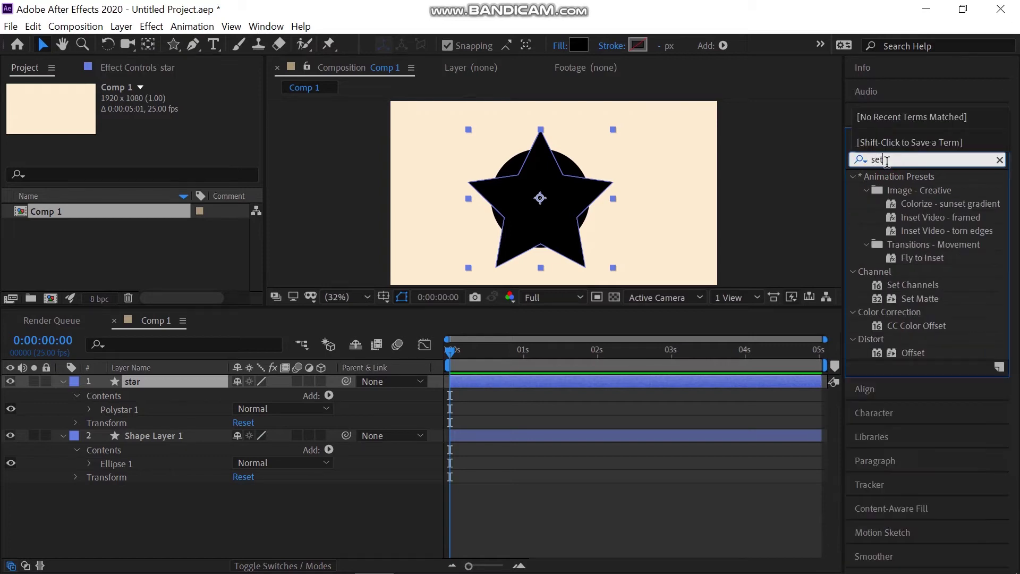
type(" m")
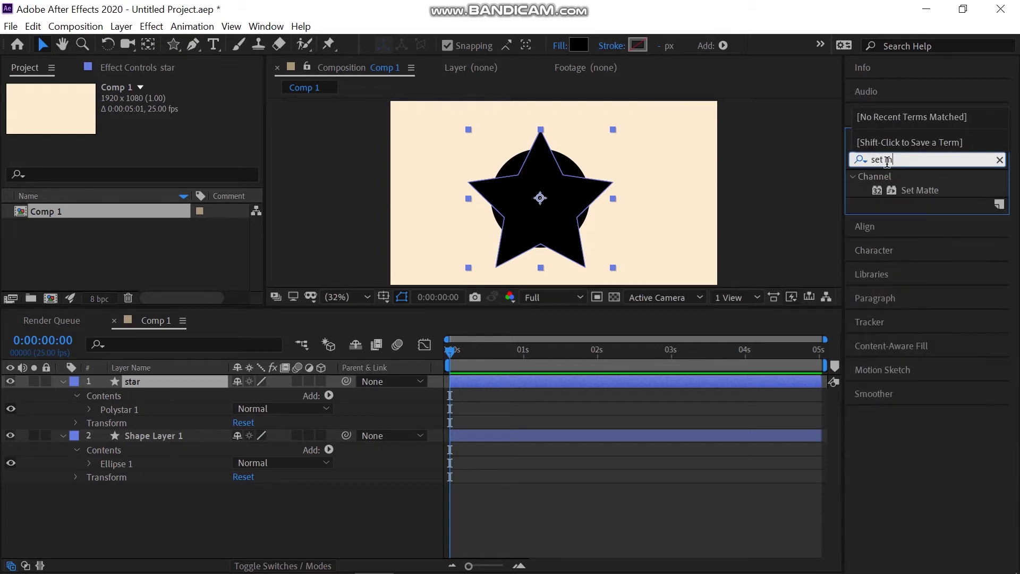
double_click(907, 192)
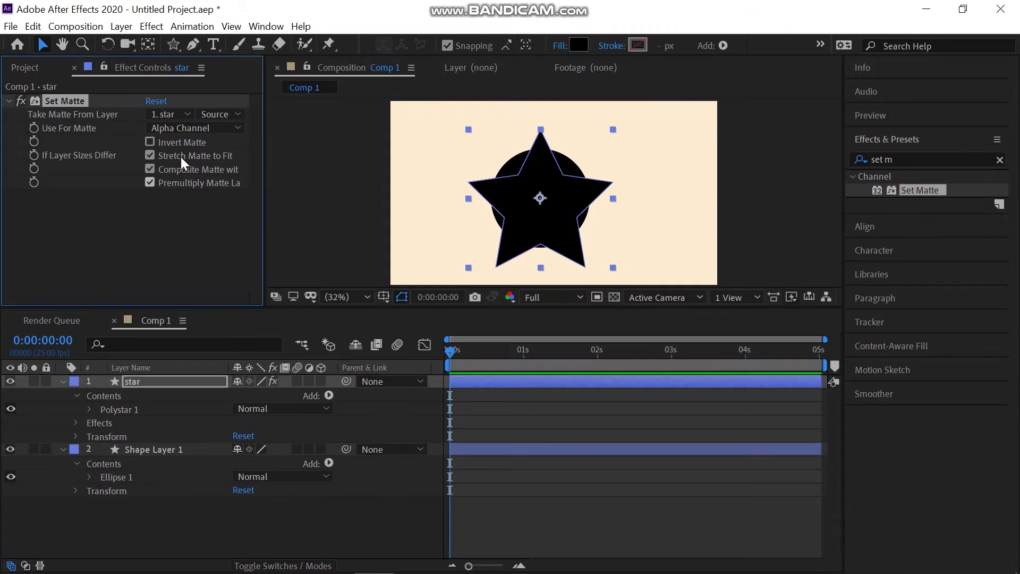
left_click(169, 116)
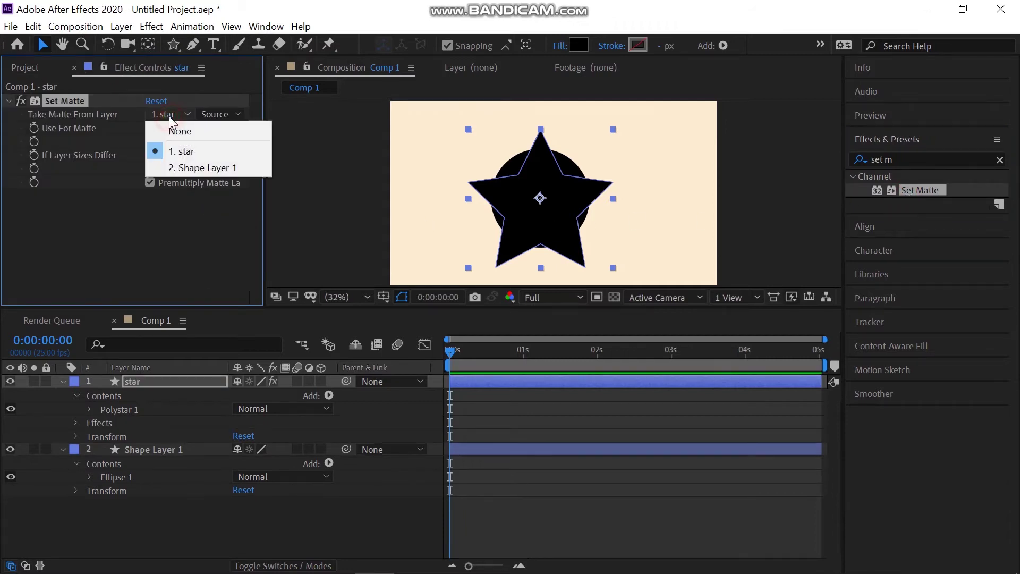
left_click(191, 168)
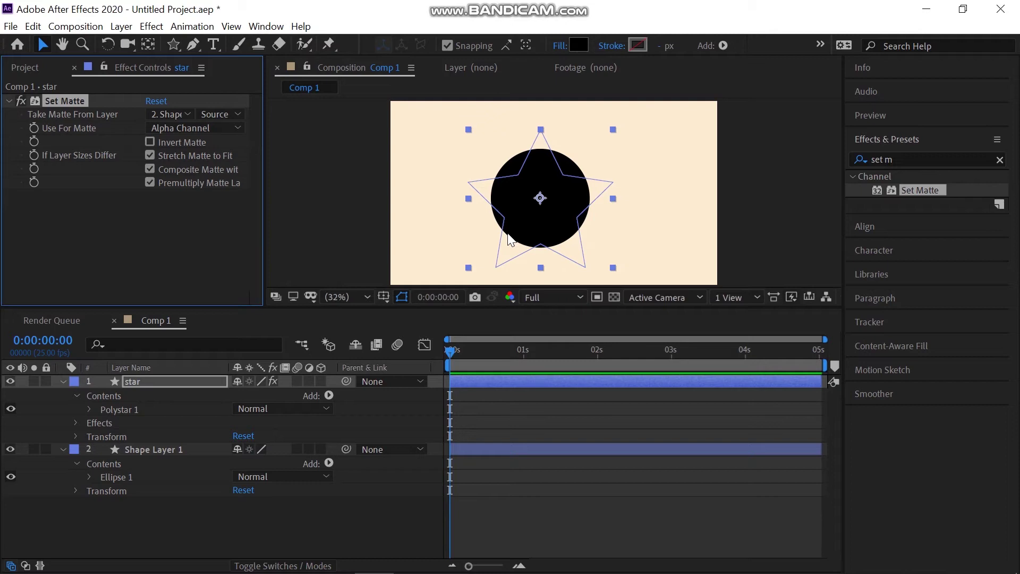
Give the star a bright yellow fill and move it up and to the right
key("ctrl+6")
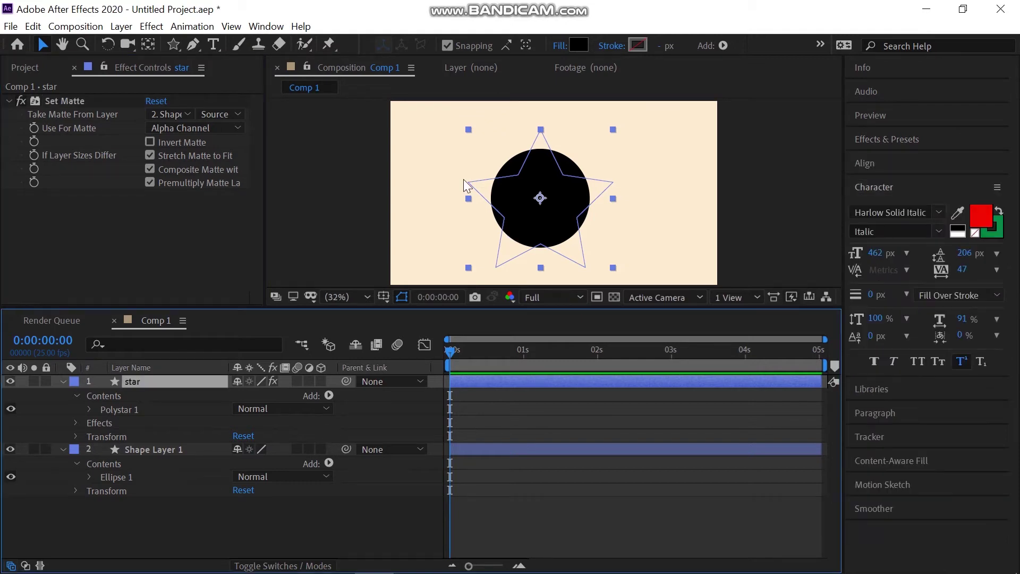
left_click(579, 47)
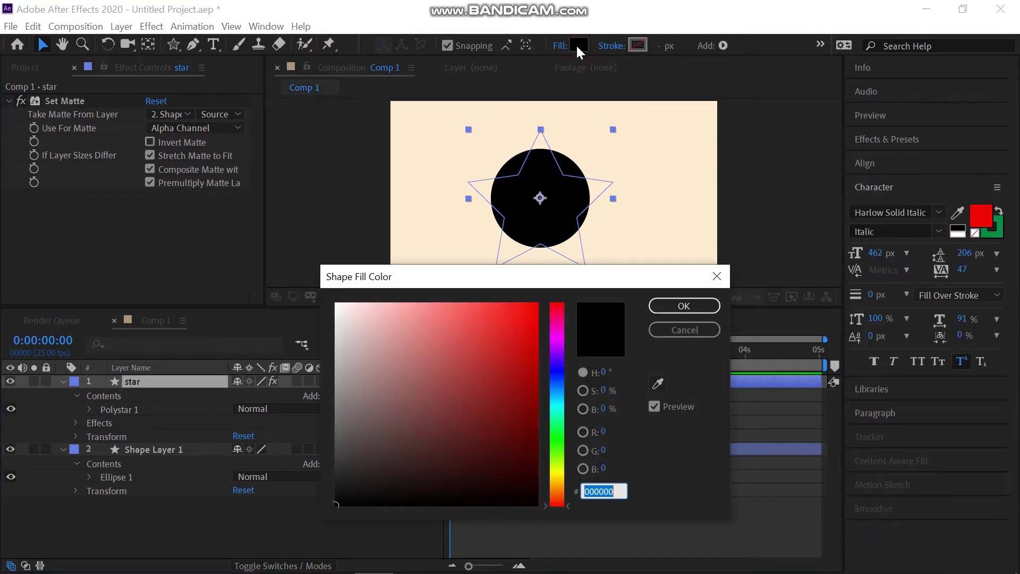
mouse_move(554, 476)
left_mouse_down()
mouse_move(554, 465)
mouse_move(556, 477)
left_mouse_up()
mouse_move(522, 397)
left_mouse_down()
mouse_move(517, 369)
mouse_move(773, 289)
left_mouse_up()
left_click(709, 306)
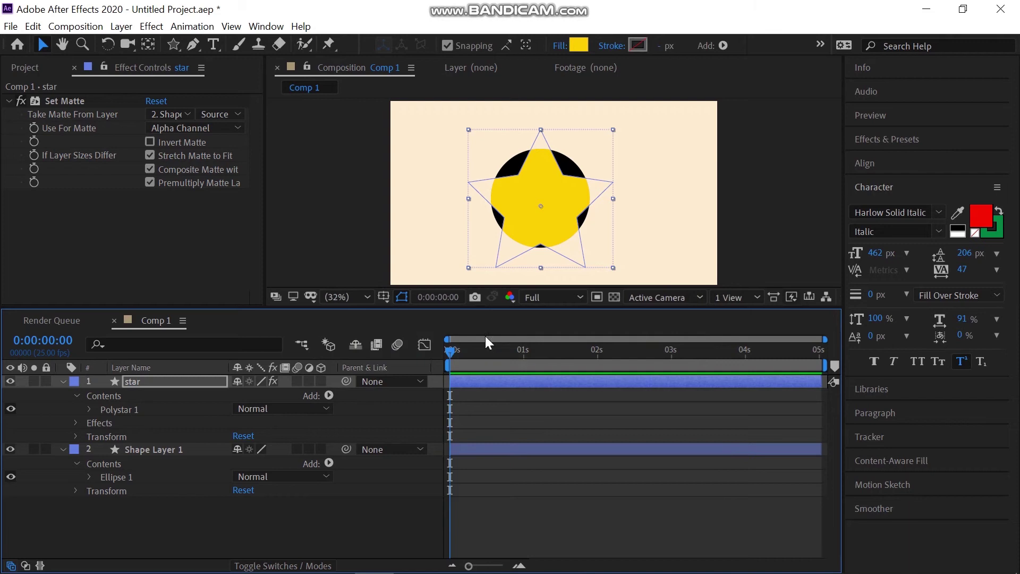
mouse_move(528, 222)
left_mouse_down()
mouse_move(549, 193)
mouse_move(574, 232)
left_mouse_up()
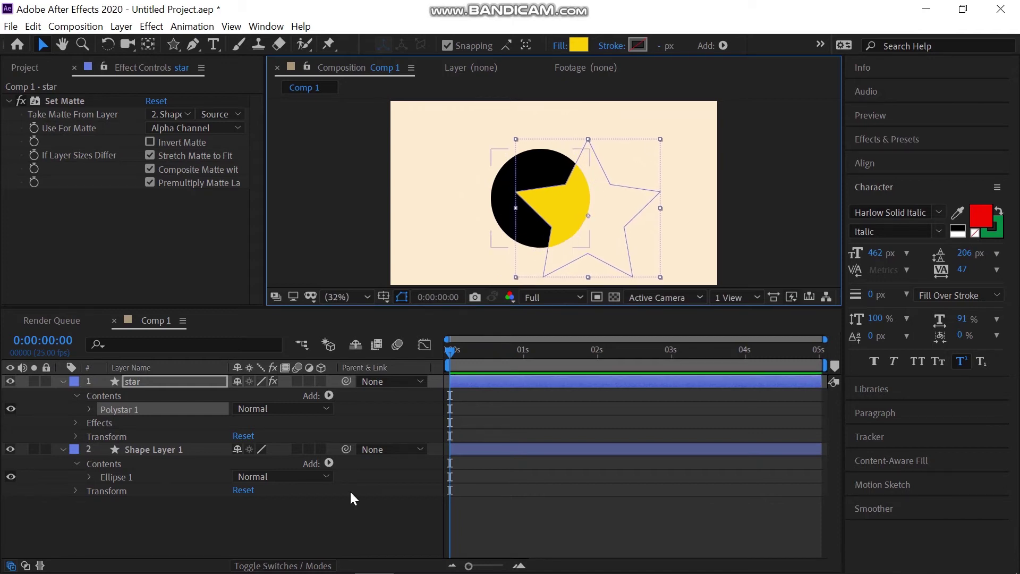
Move the black circle right of centre and deselect it
left_click(150, 450)
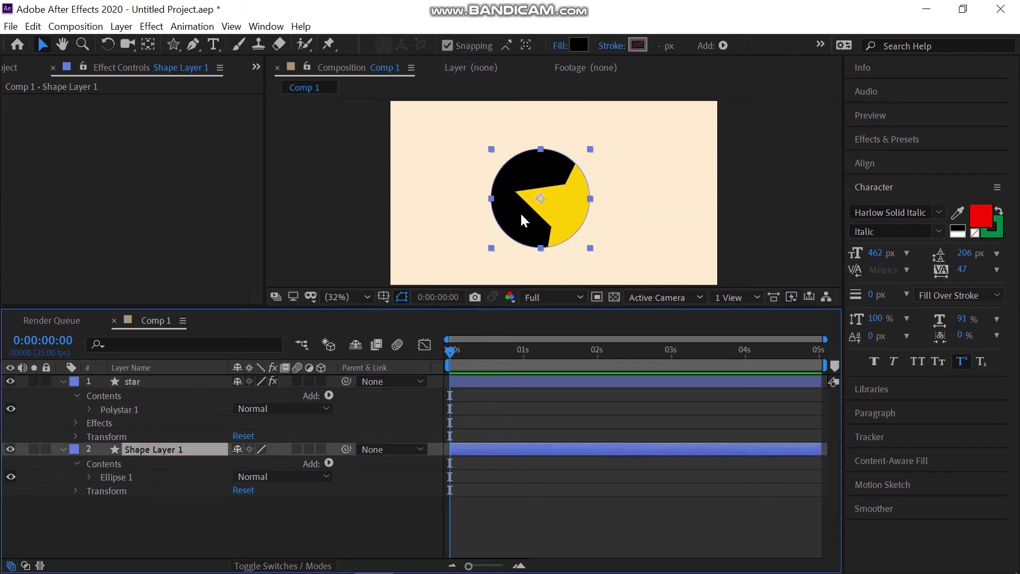
mouse_move(514, 208)
left_mouse_down()
mouse_move(581, 204)
mouse_move(568, 253)
mouse_move(569, 199)
mouse_move(579, 204)
left_mouse_up()
left_click(349, 519)
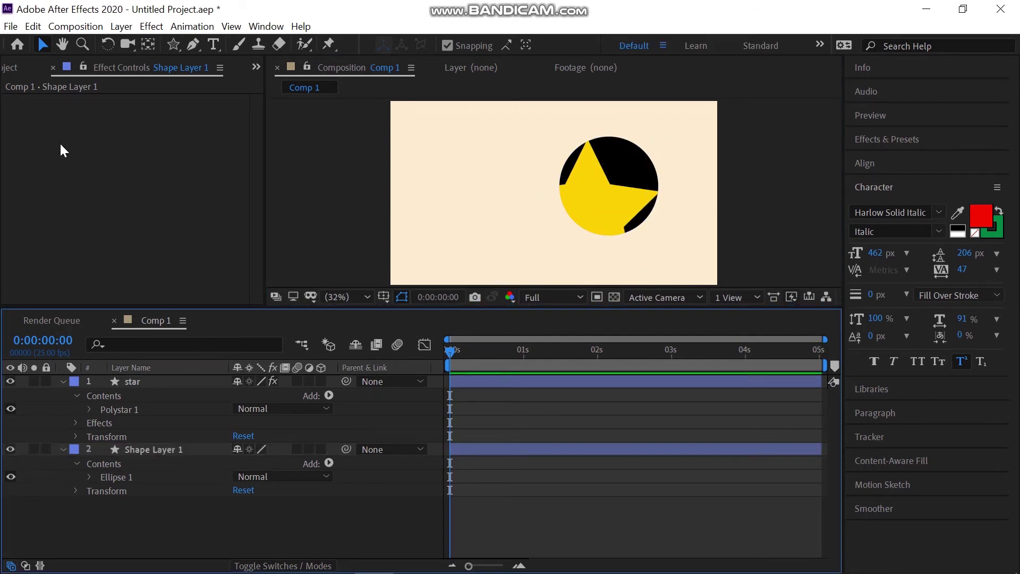
Import architecture-22039.jpg from the Downloads folder into the project
left_click(16, 68)
left_click(91, 253)
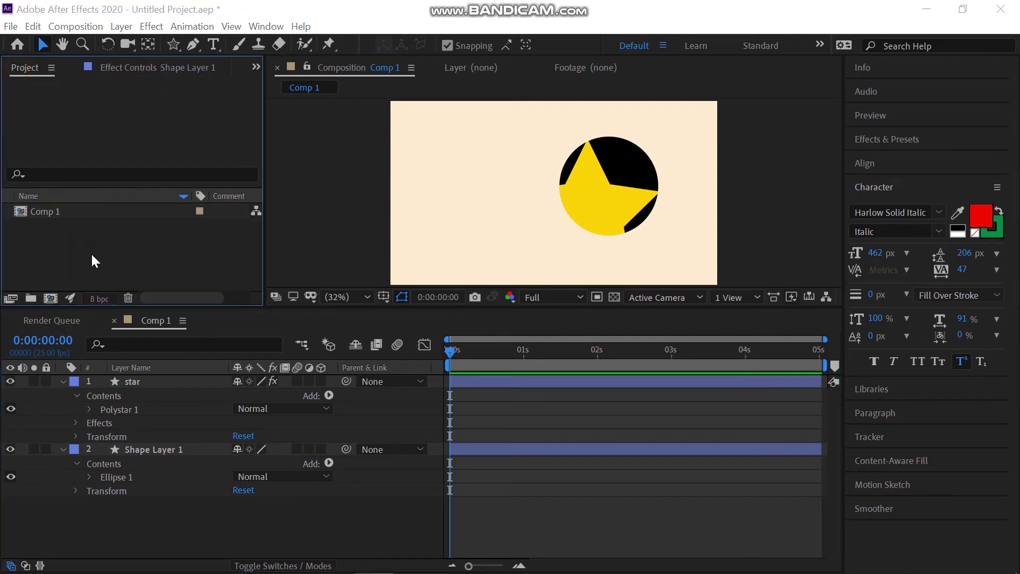
double_click(91, 253)
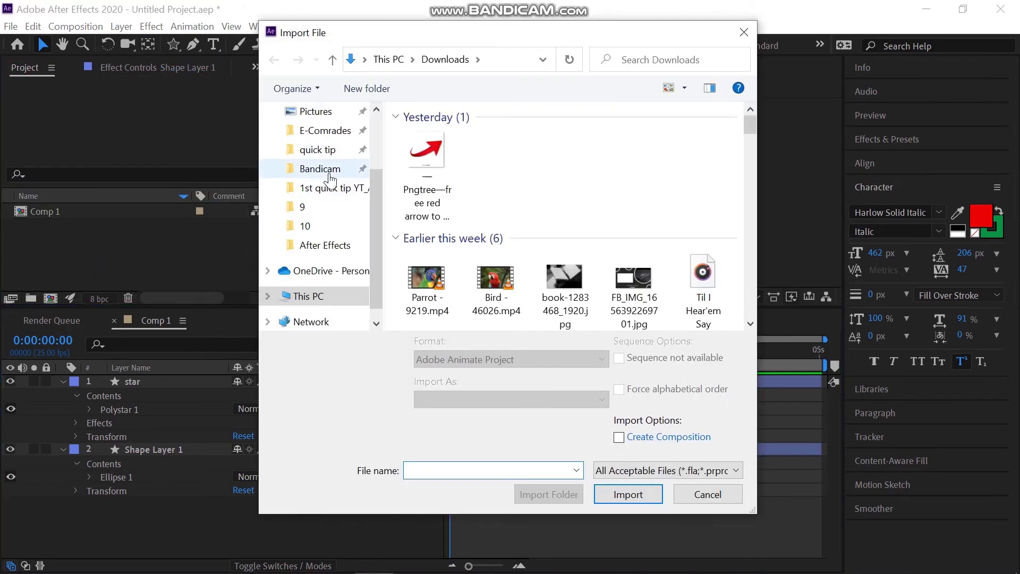
scroll(427, 238, "down", 5)
scroll(431, 251, "down", 5)
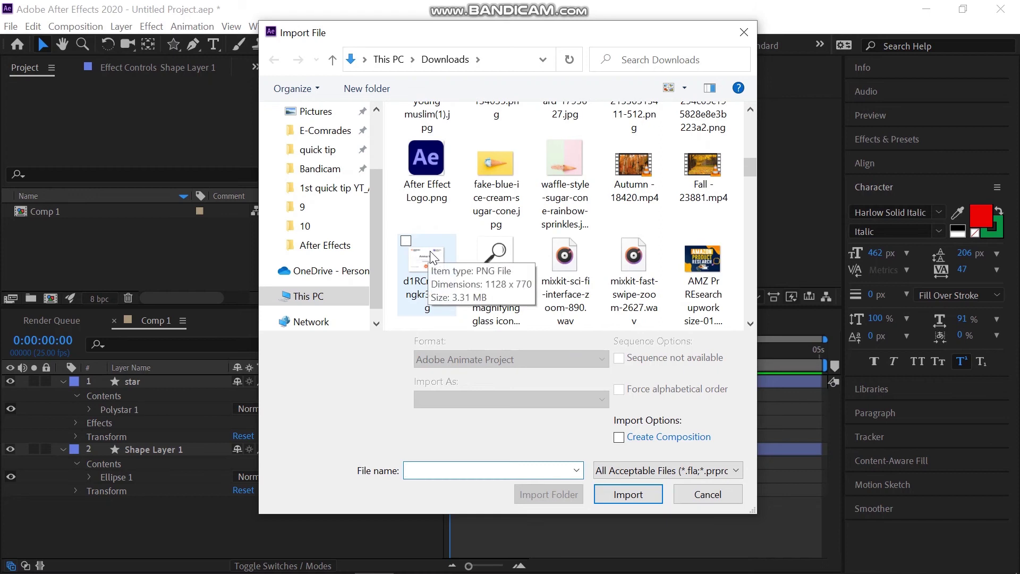
scroll(431, 255, "down", 2)
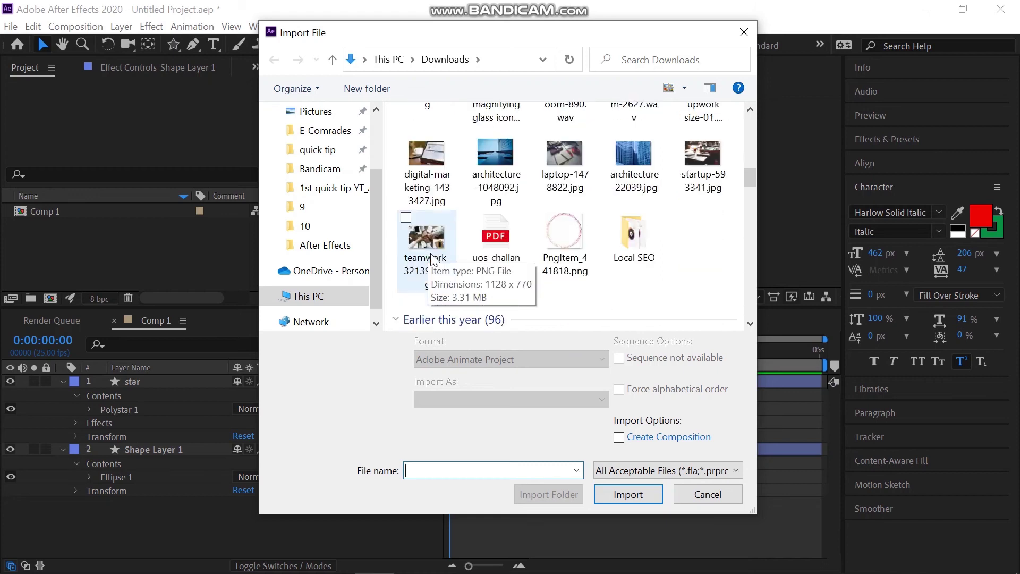
double_click(649, 180)
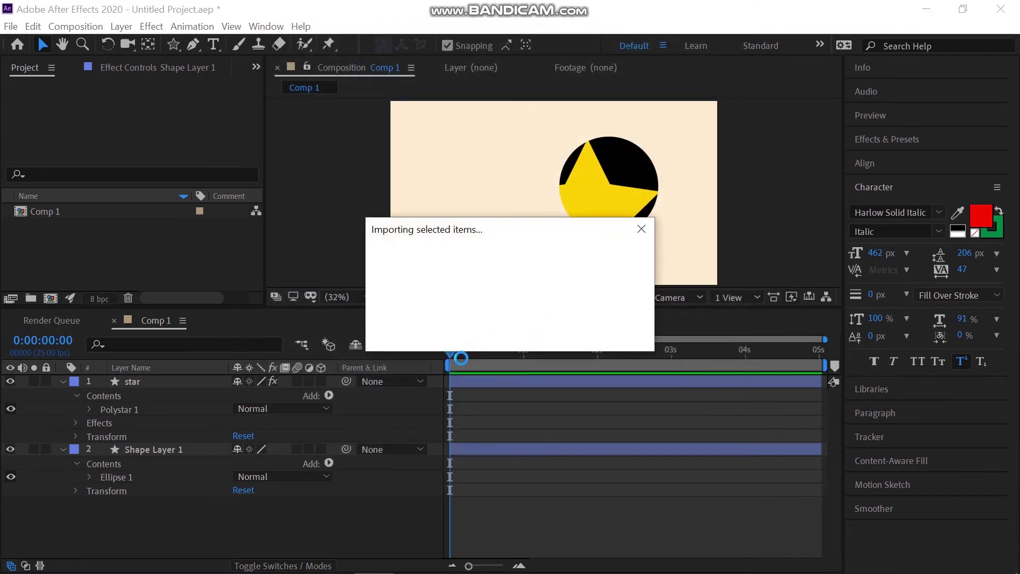
Add architecture-22039.jpg as Comp 1's top layer, delete the star layer, and fit the photo to comp
left_click_drag(61, 226, 77, 241)
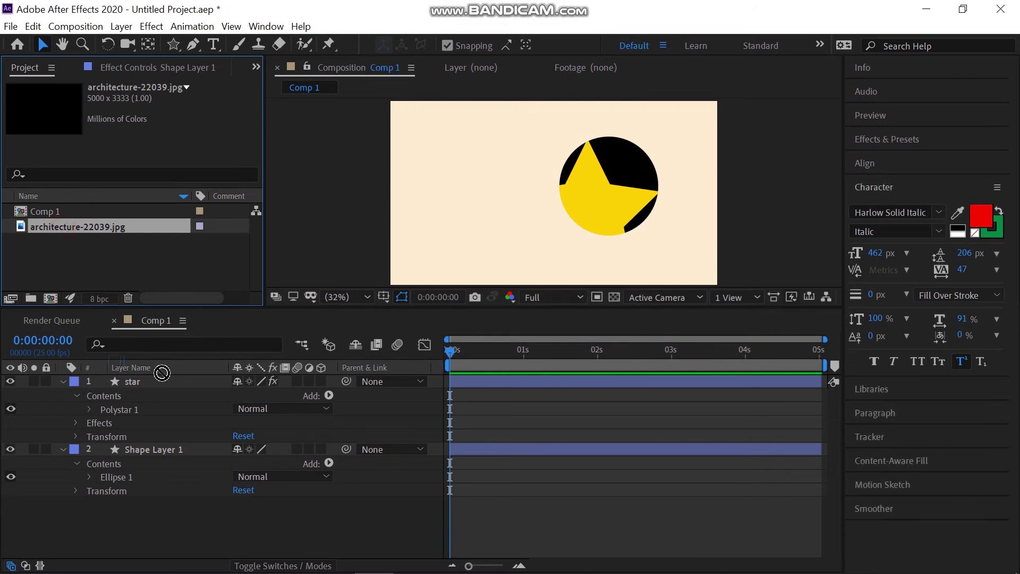
left_click_drag(161, 374, 163, 377)
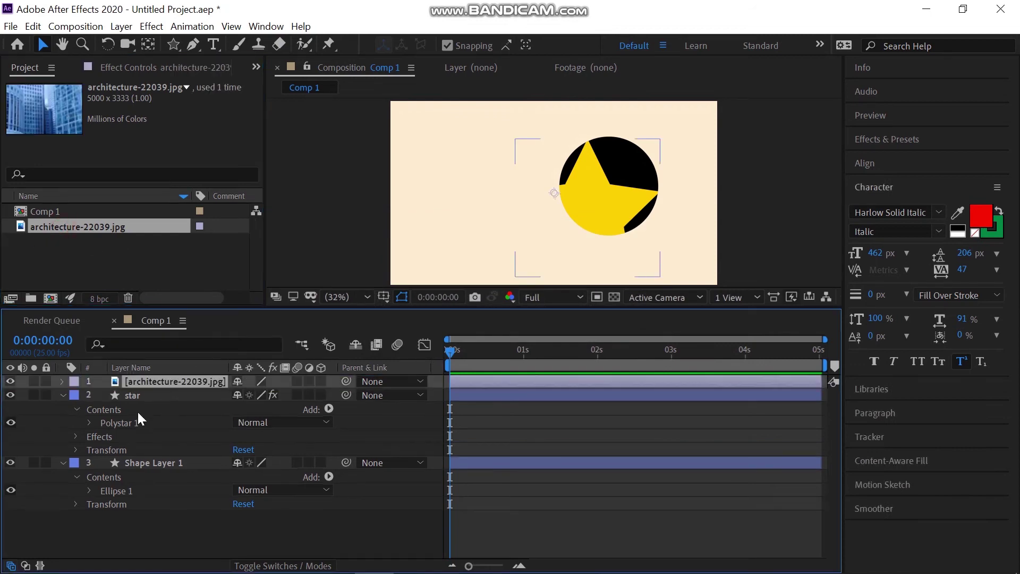
left_click(131, 394)
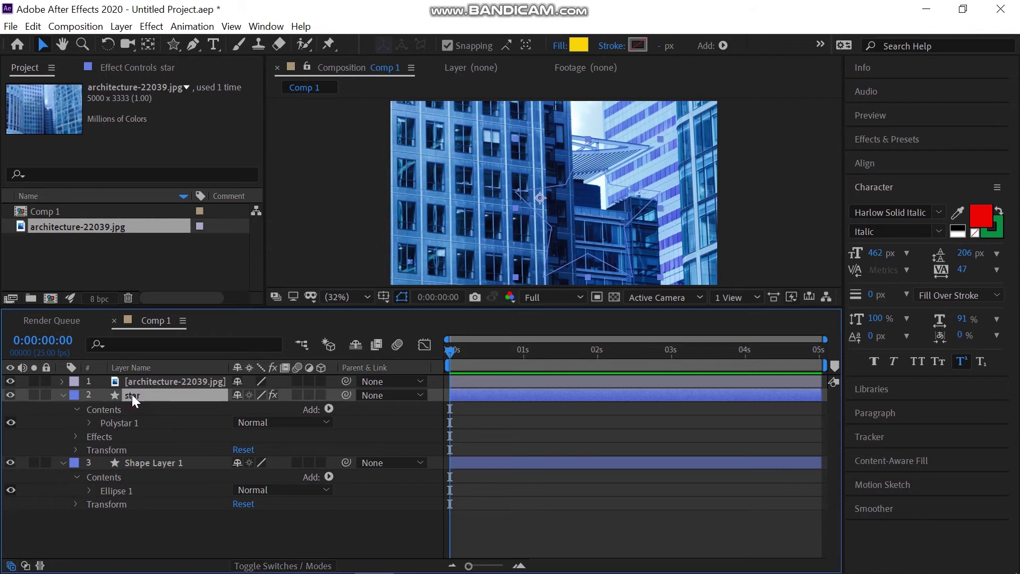
key("Delete")
right_click(439, 225)
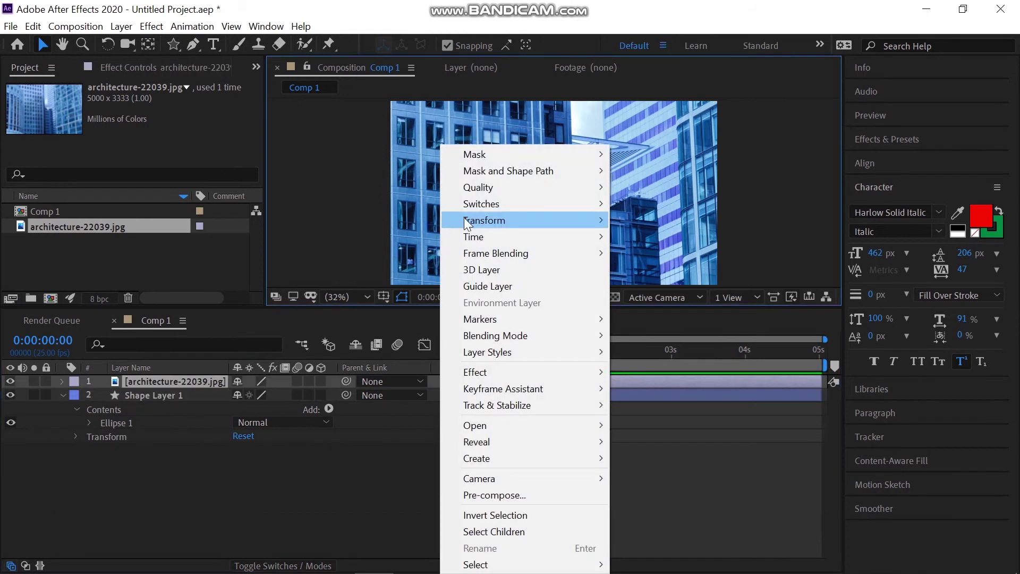
mouse_move(485, 220)
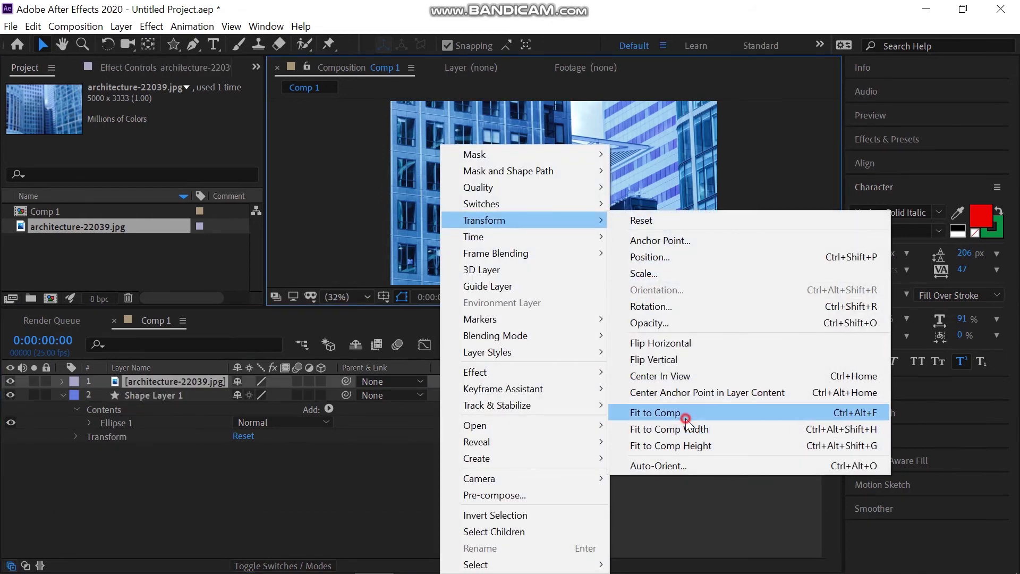
left_click(691, 413)
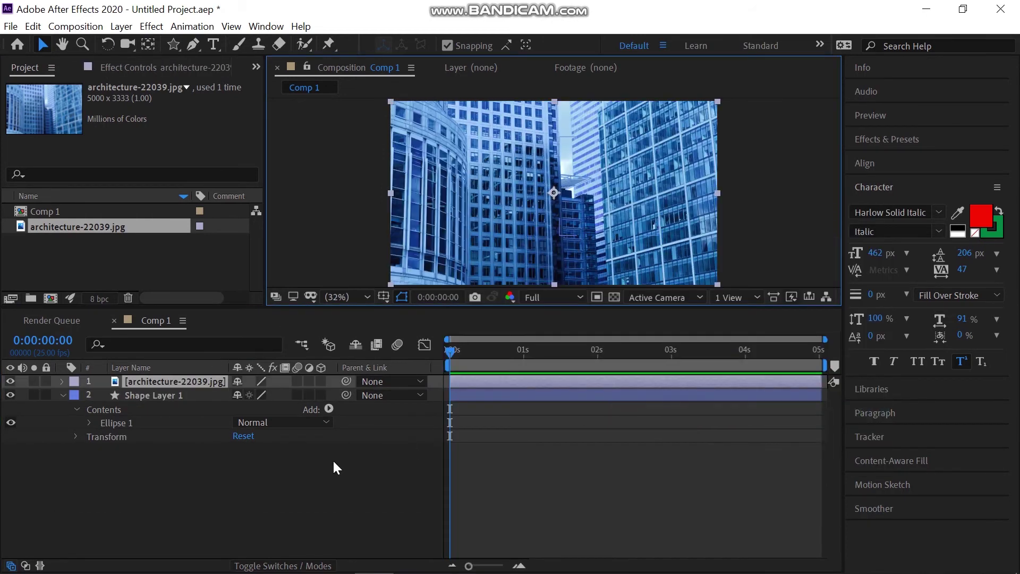
Duplicate the black circle layer and place the copy above the photo
left_click(278, 512)
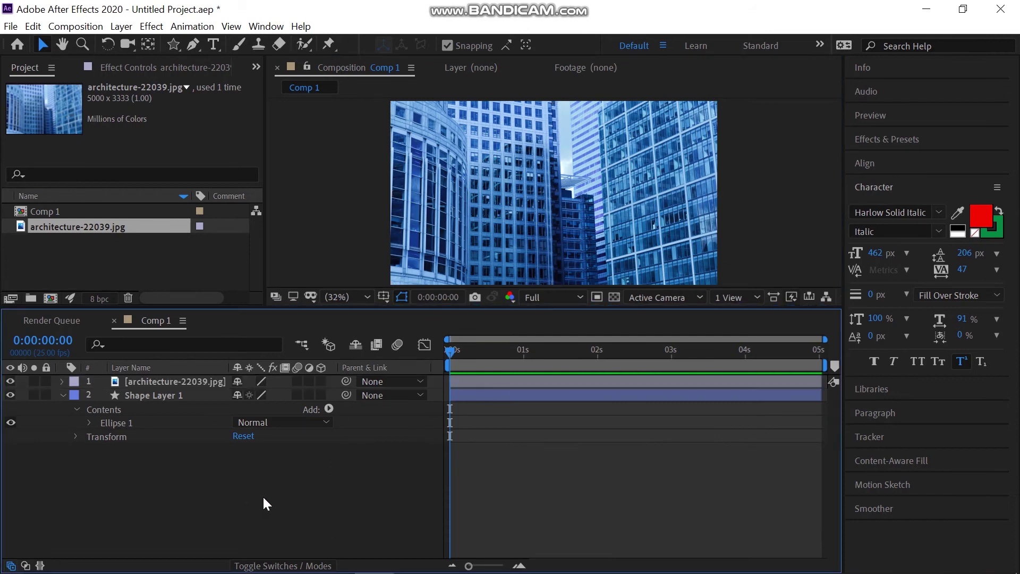
left_click(165, 396)
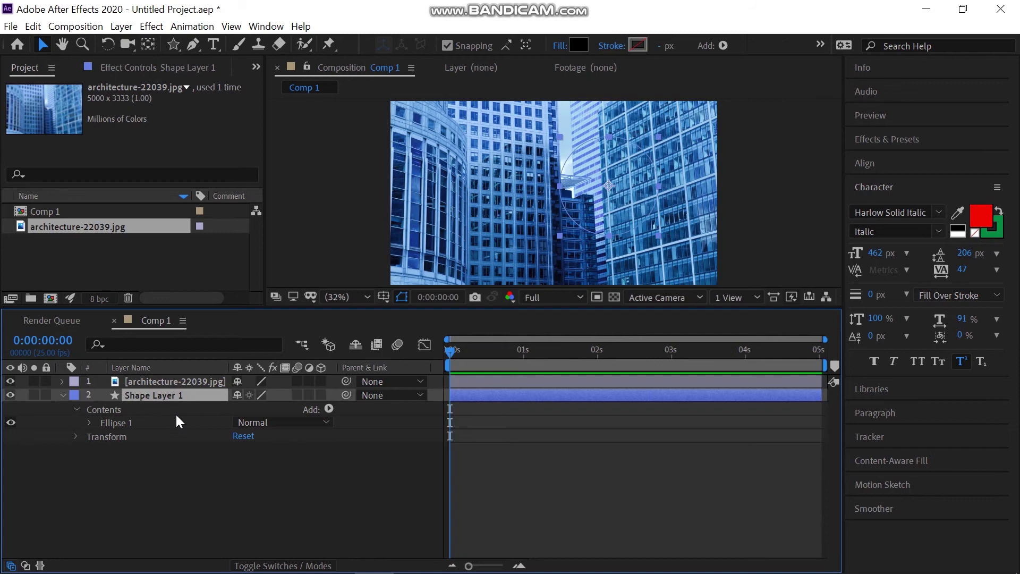
key("ctrl+d")
left_click_drag(163, 394, 159, 374)
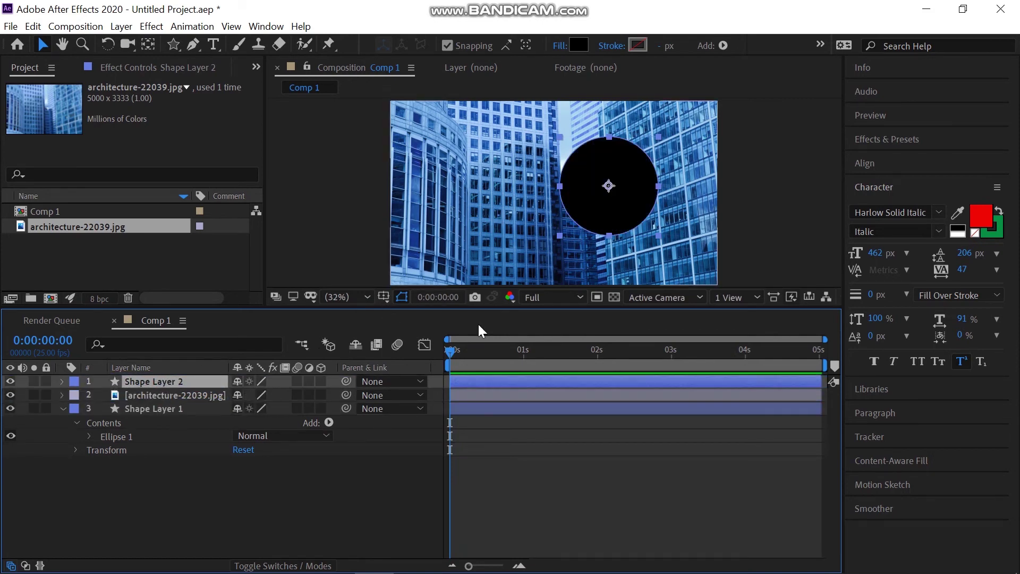
Set the photo's track matte to Alpha Matte and move the matte circle left
left_click(27, 566)
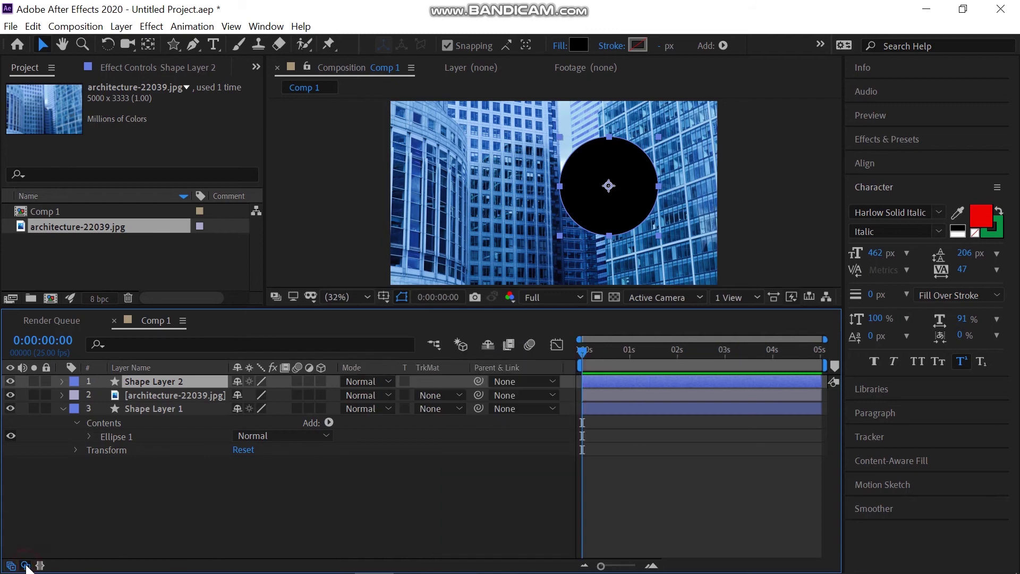
left_click(432, 398)
left_click(451, 428)
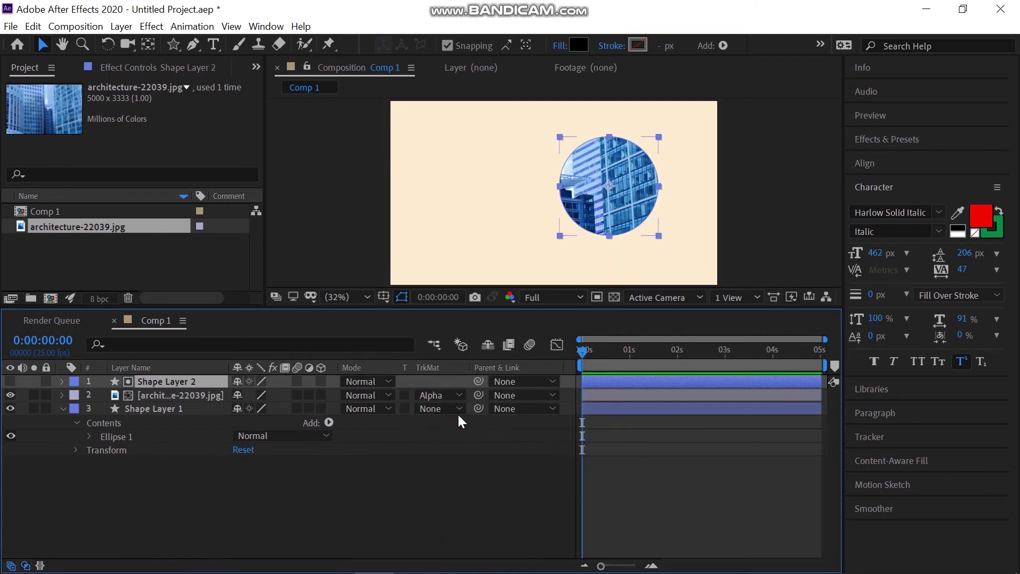
left_click_drag(585, 200, 494, 191)
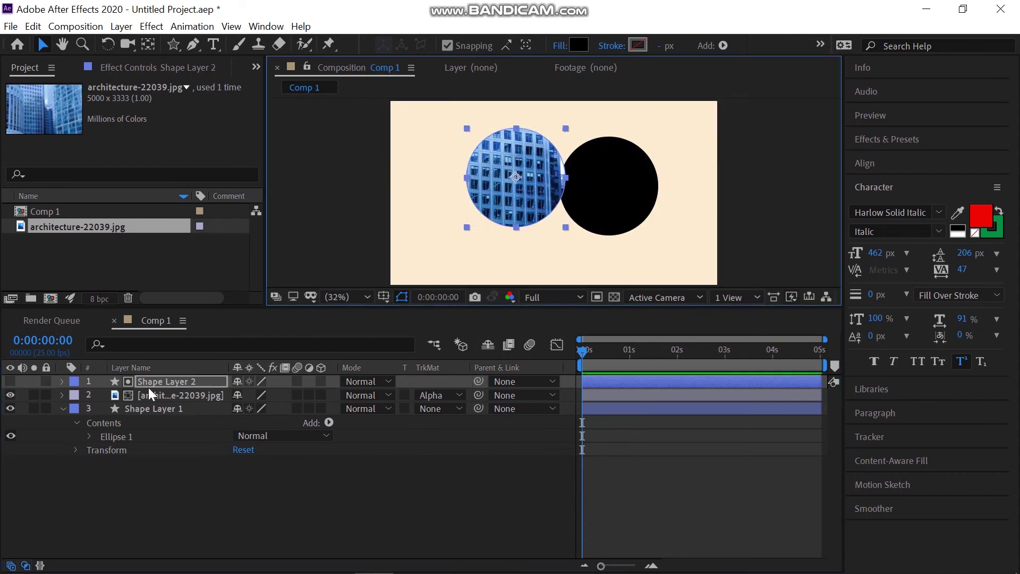
Hide the black circle, then centre the matte circle and enlarge it to full frame height
left_click(11, 408)
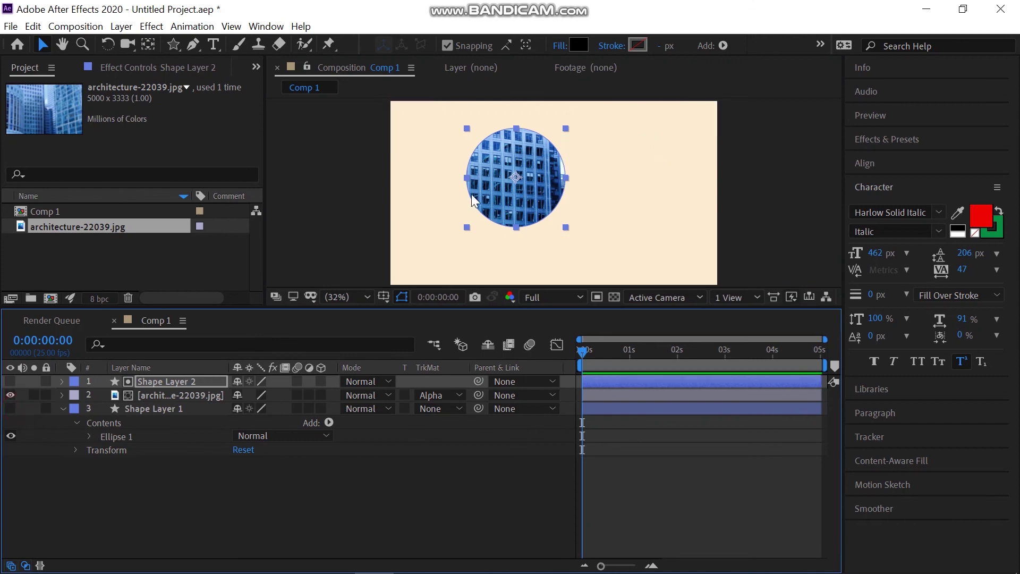
left_click_drag(504, 186, 541, 202)
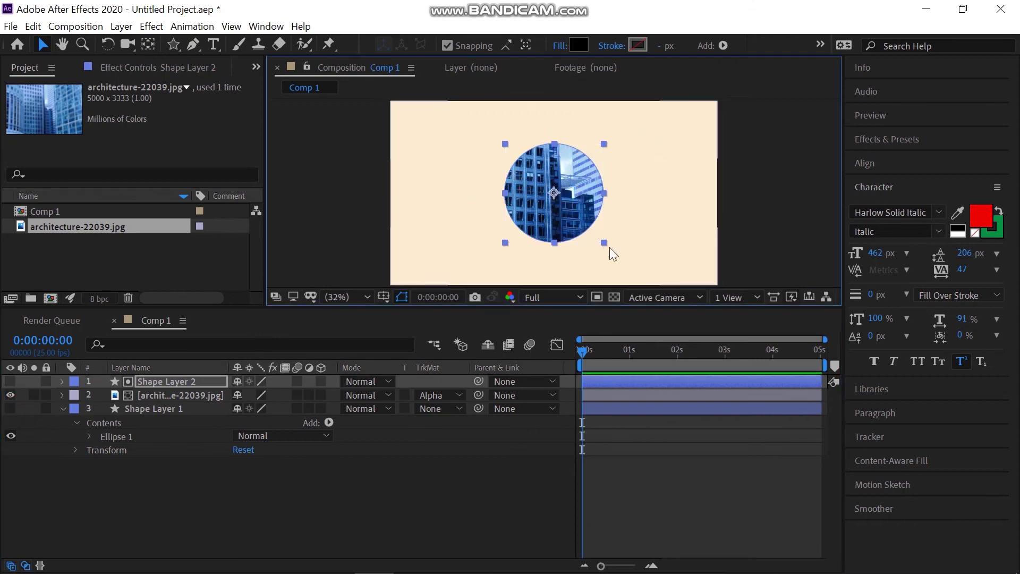
left_click_drag(603, 242, 672, 307)
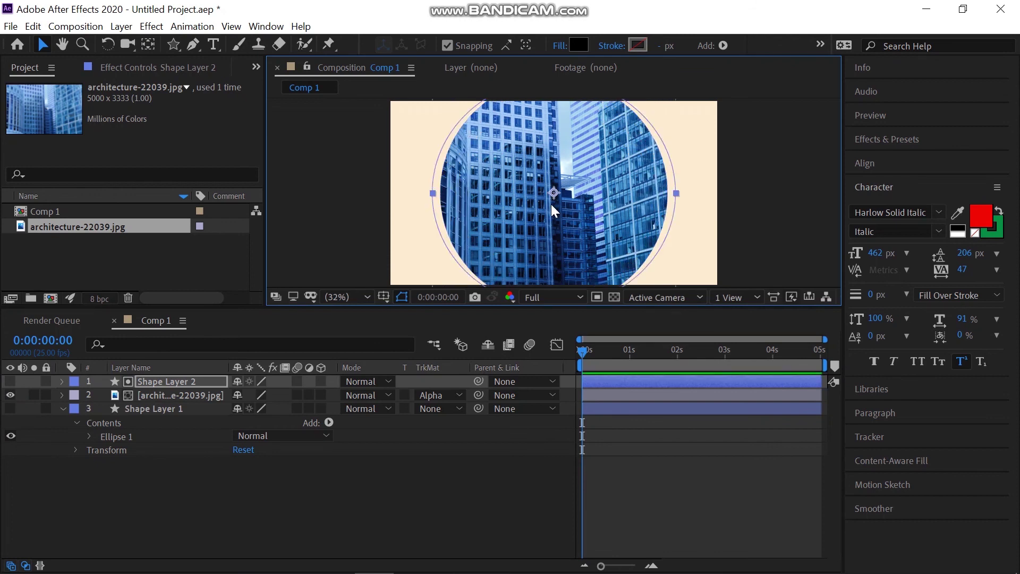
left_click_drag(550, 191, 589, 192)
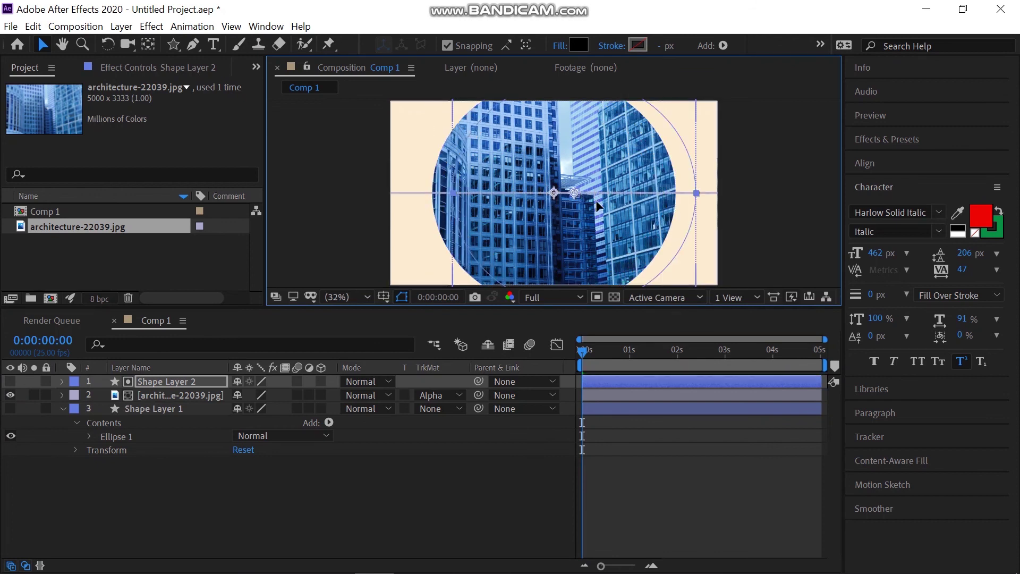
double_click(575, 233)
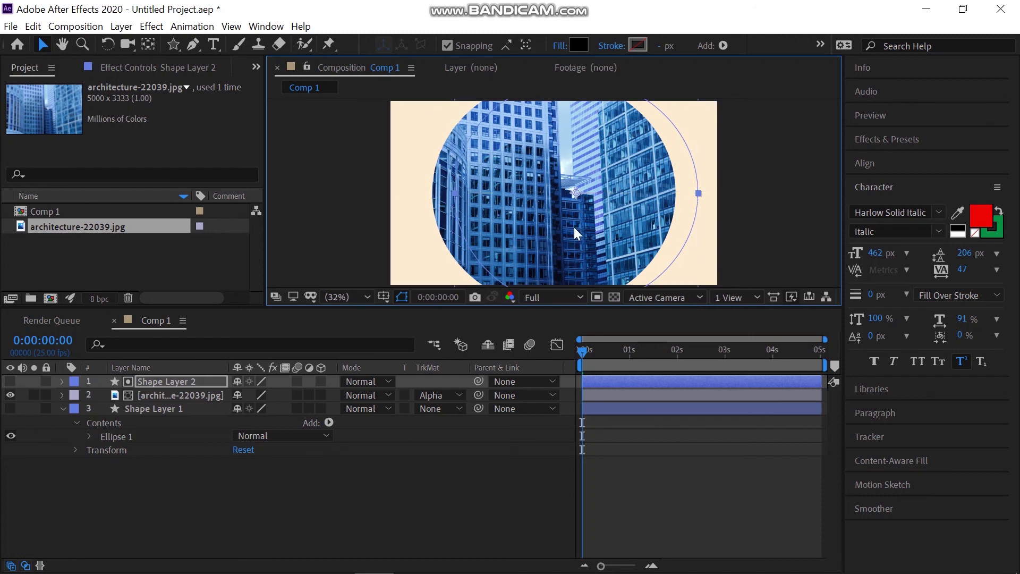